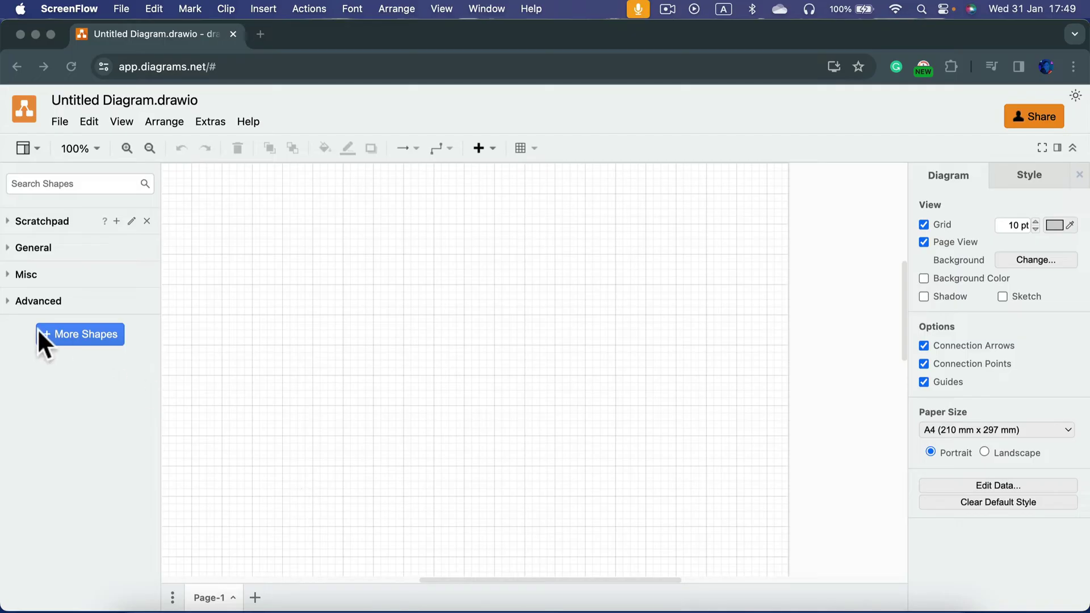
- Open More Shapes and tick the Flowchart shape set alongside General
left_click(87, 335)
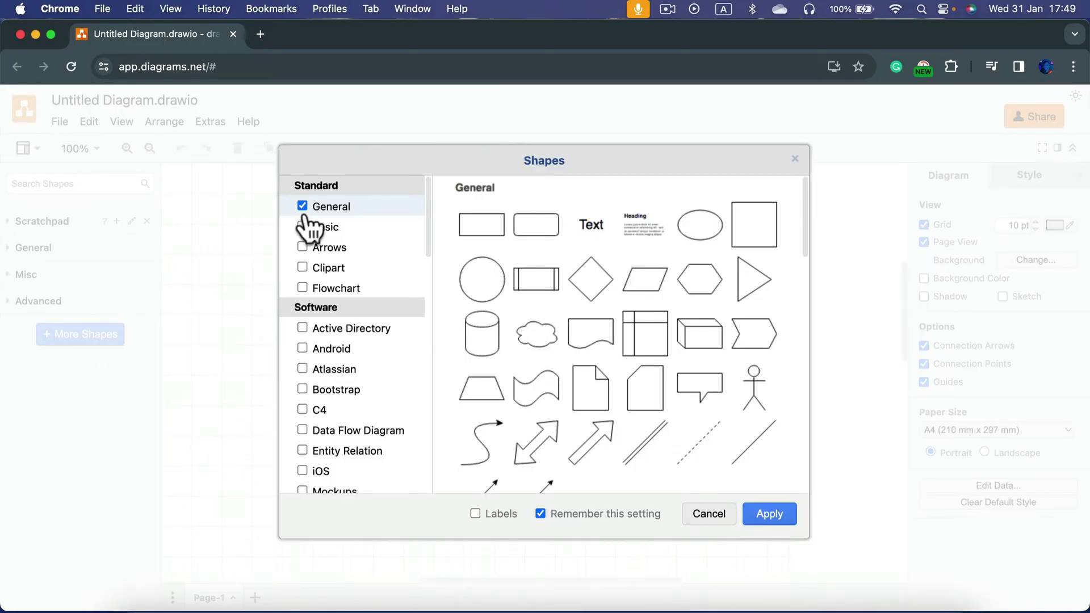
mouse_move(349, 297)
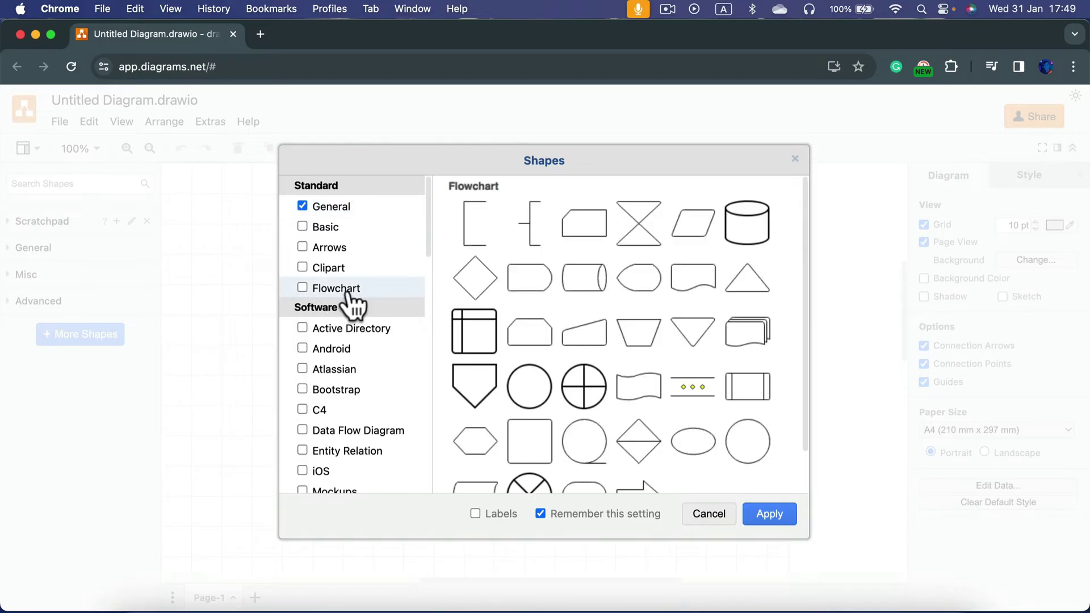
left_click(303, 287)
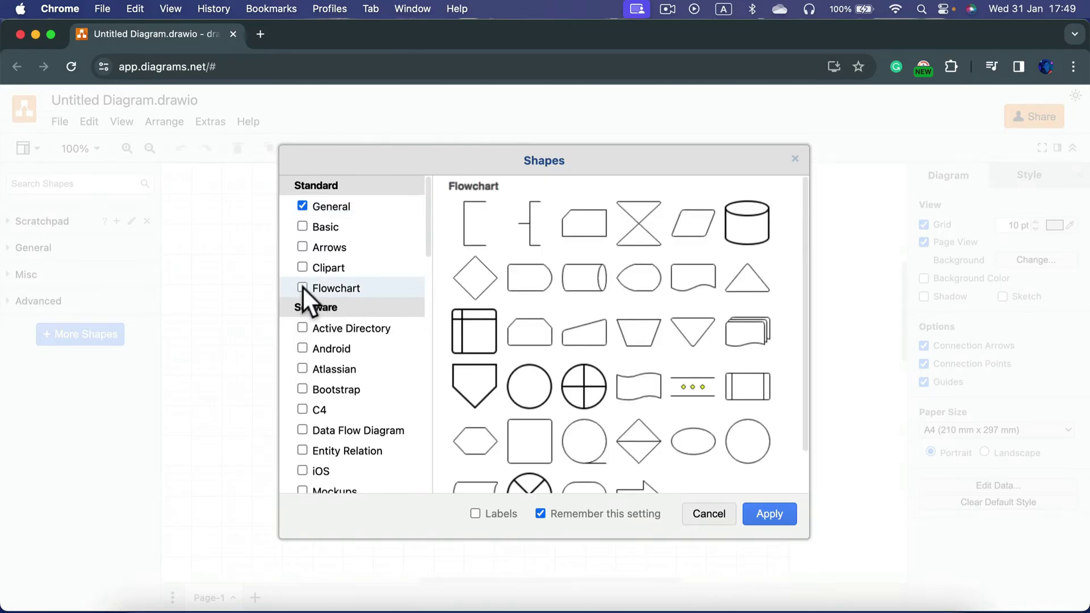
- Apply the Flowchart shape set and expand its section in the left sidebar
left_click(761, 516)
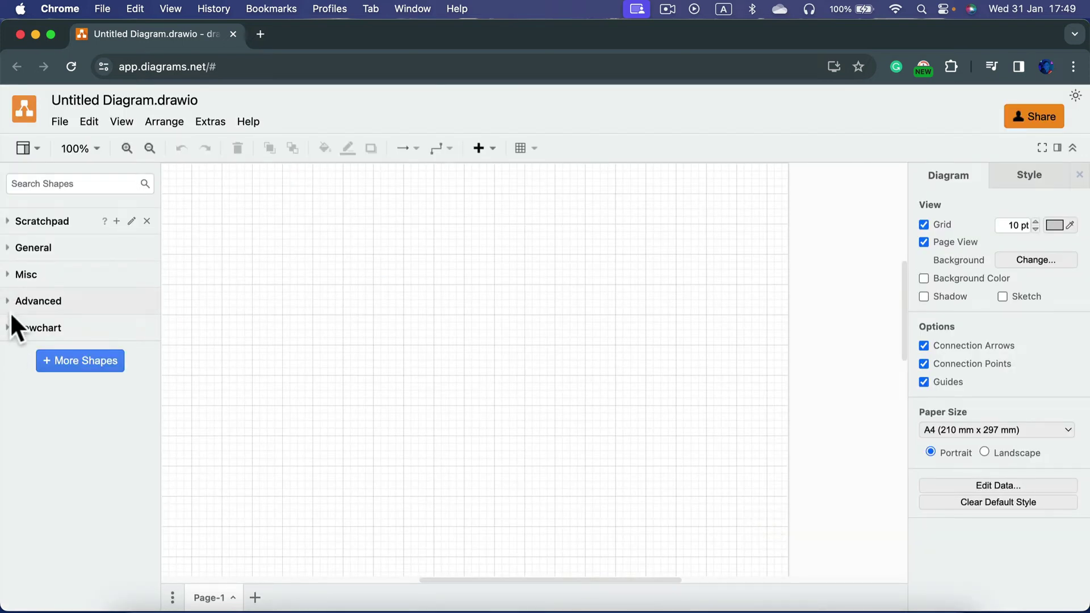
left_click(8, 328)
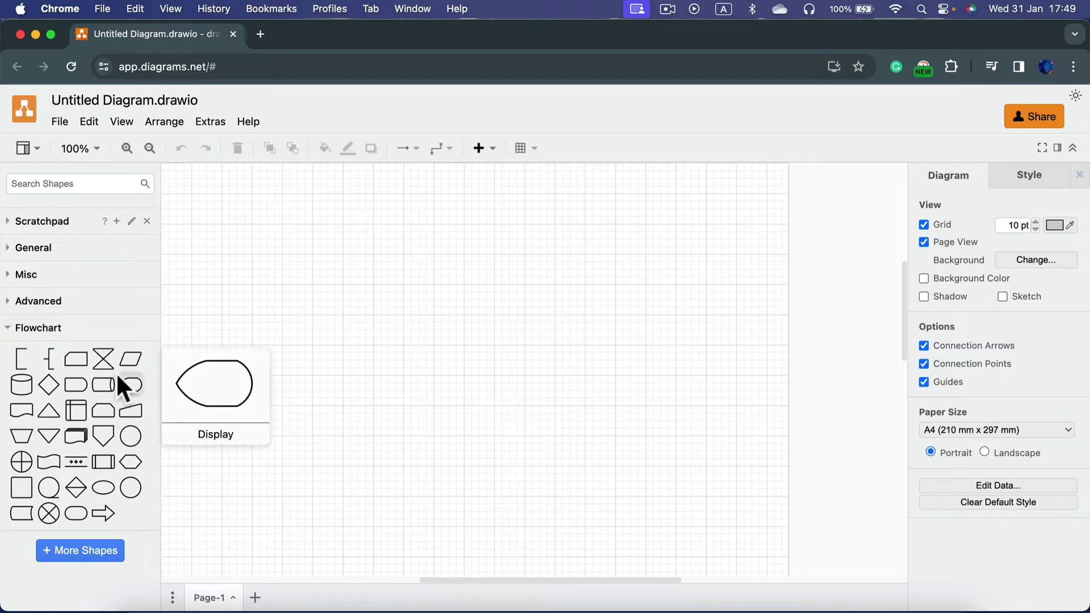
mouse_move(130, 435)
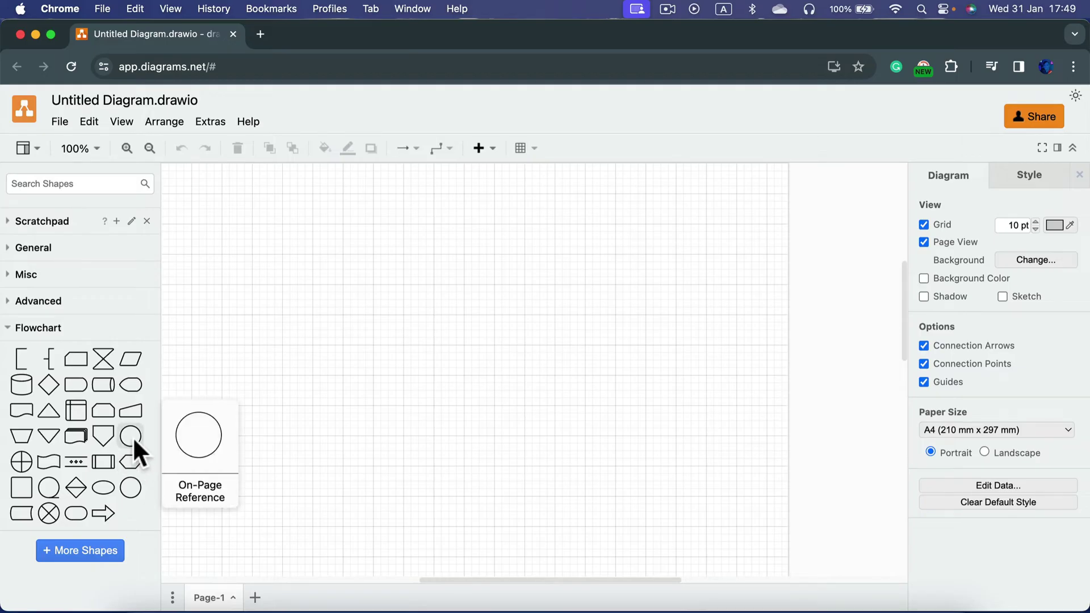
mouse_move(126, 481)
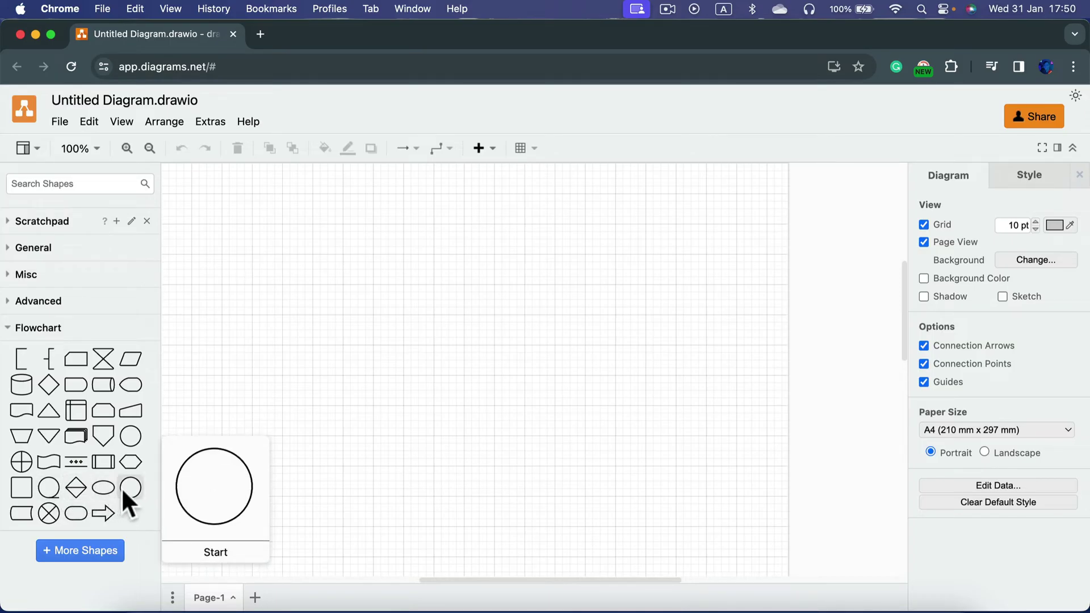
- Place a Flowchart ellipse near the top of the page and a Process rectangle below it
left_click_drag(104, 487, 369, 200)
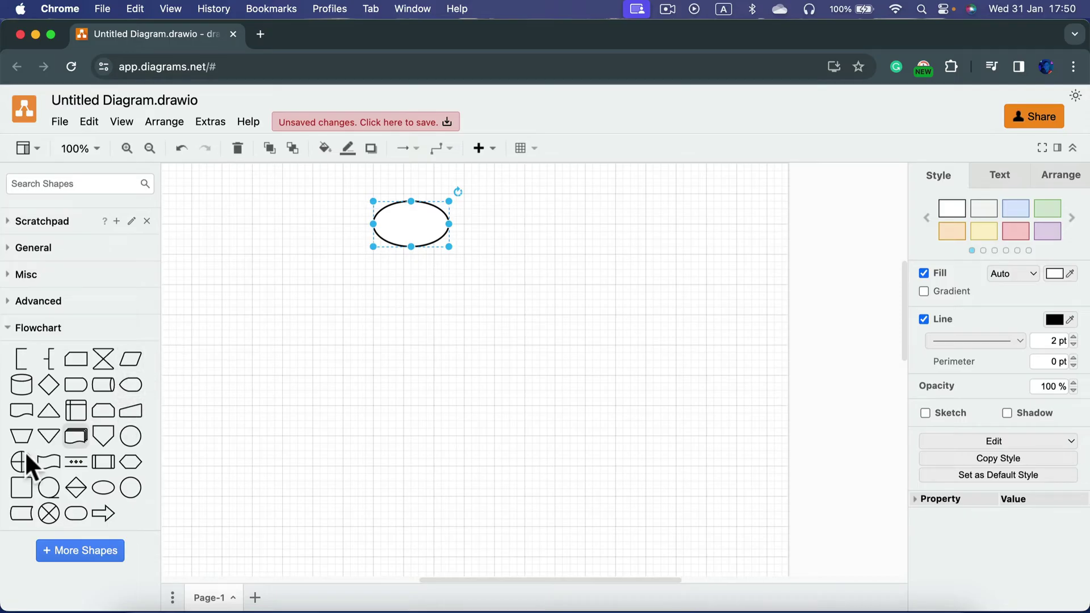
mouse_move(25, 481)
left_click_drag(22, 484, 331, 295)
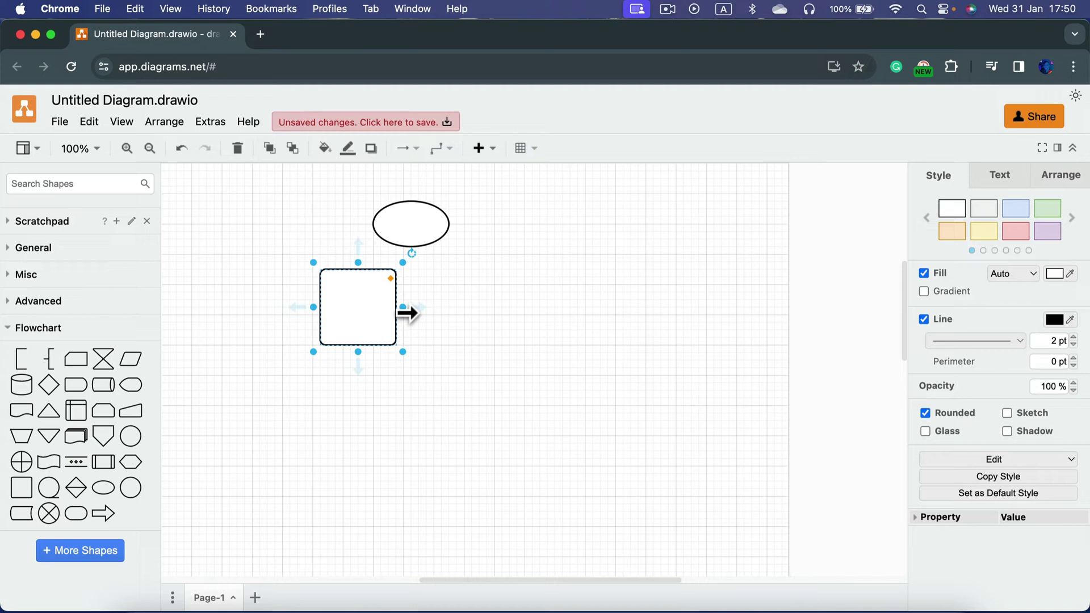
- Resize the Process rectangle and centre it under the ellipse
left_click_drag(404, 308, 511, 313)
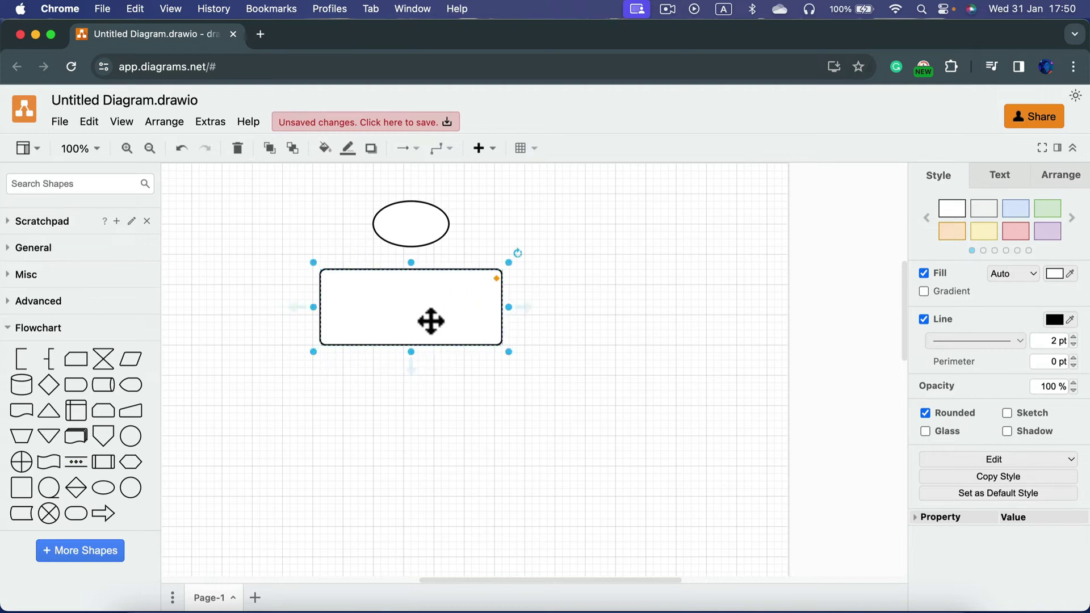
left_click_drag(431, 319, 431, 329)
left_click_drag(508, 262, 470, 285)
left_click_drag(422, 322, 441, 306)
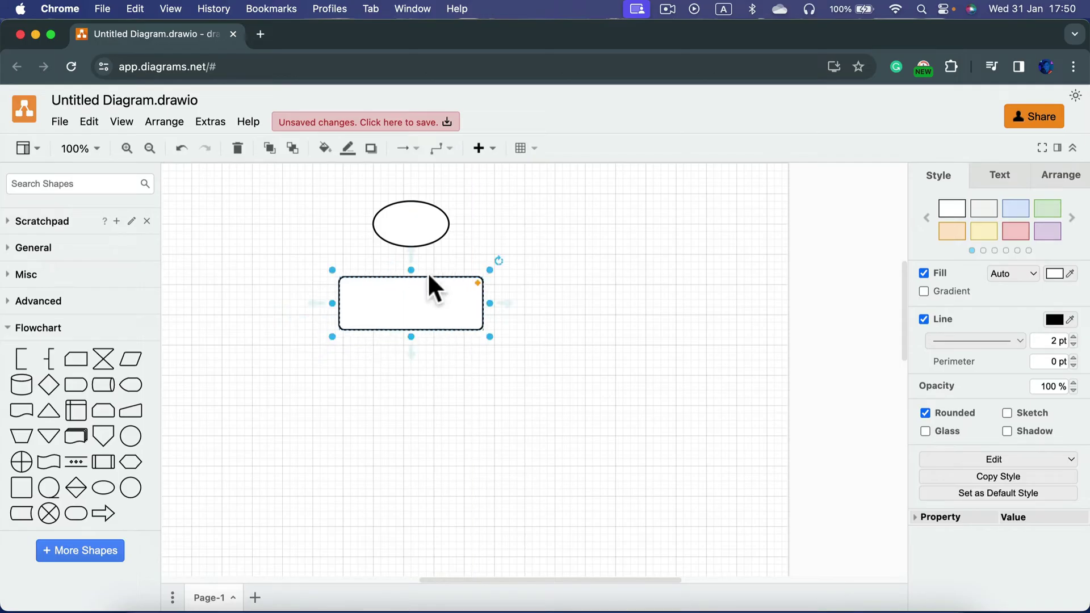
- Label the rounded rectangle 'Step 1' in bold 14 pt text
double_click(421, 305)
type("S")
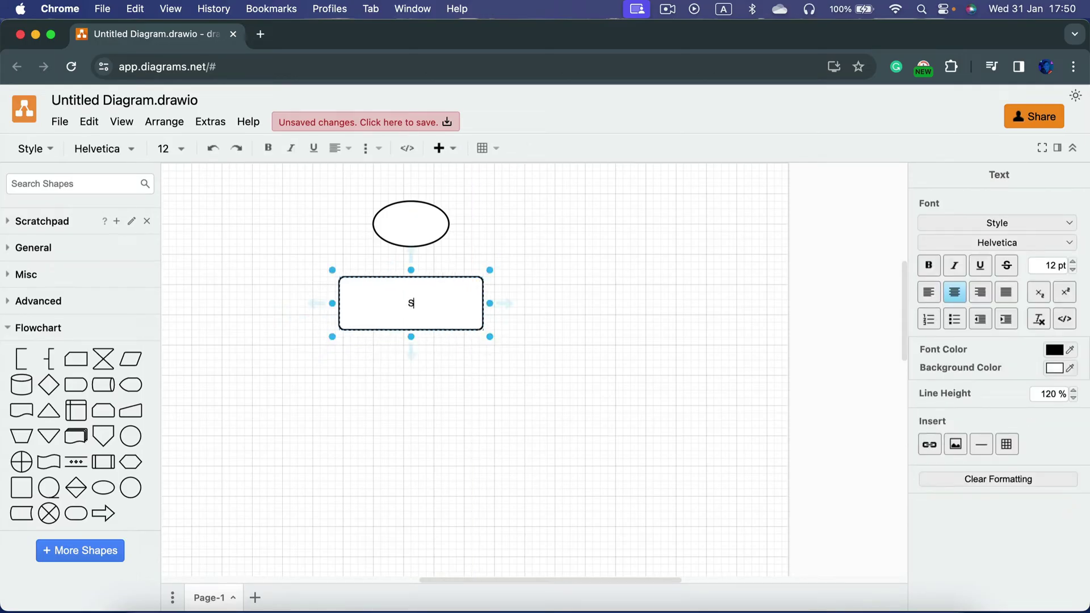
type("tep 1")
left_click_drag(422, 301, 392, 302)
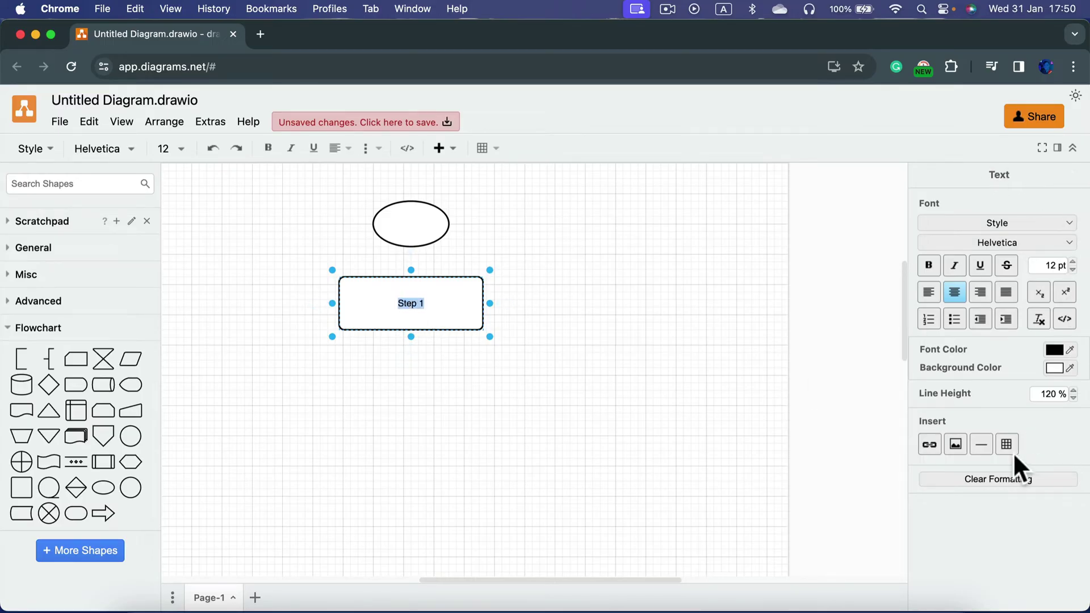
double_click(1072, 262)
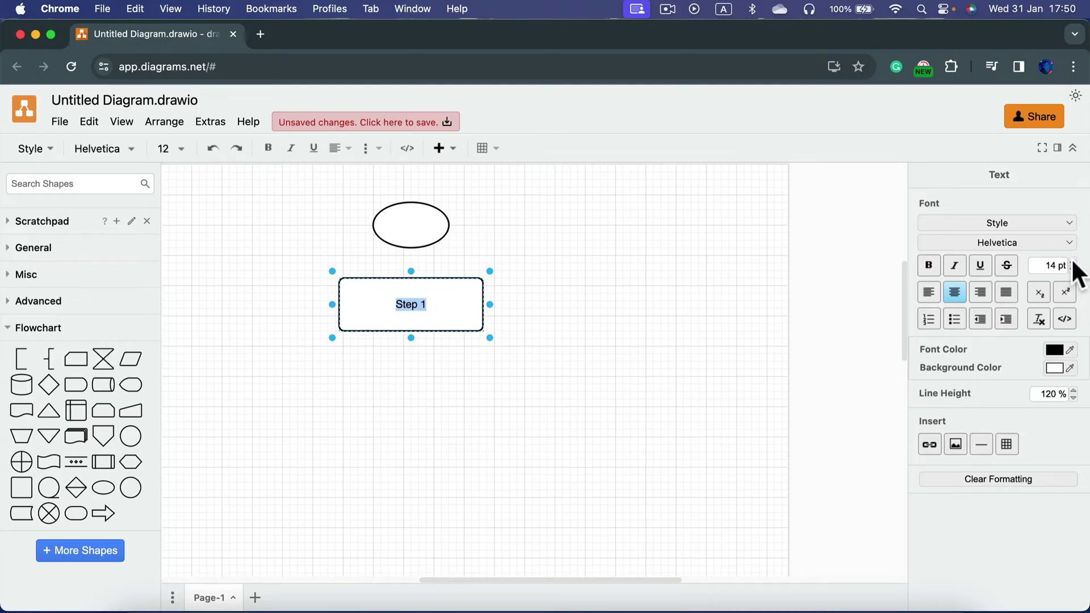
left_click(929, 267)
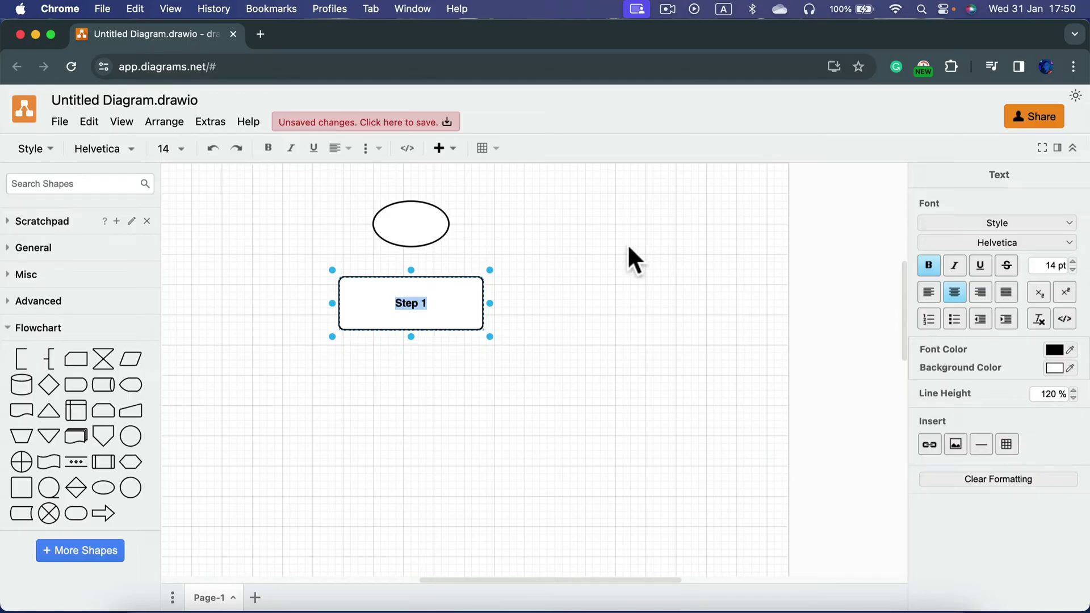
left_click(546, 291)
- Give the Step 1 rectangle the light yellow fill style with a gold outline
left_click(465, 301)
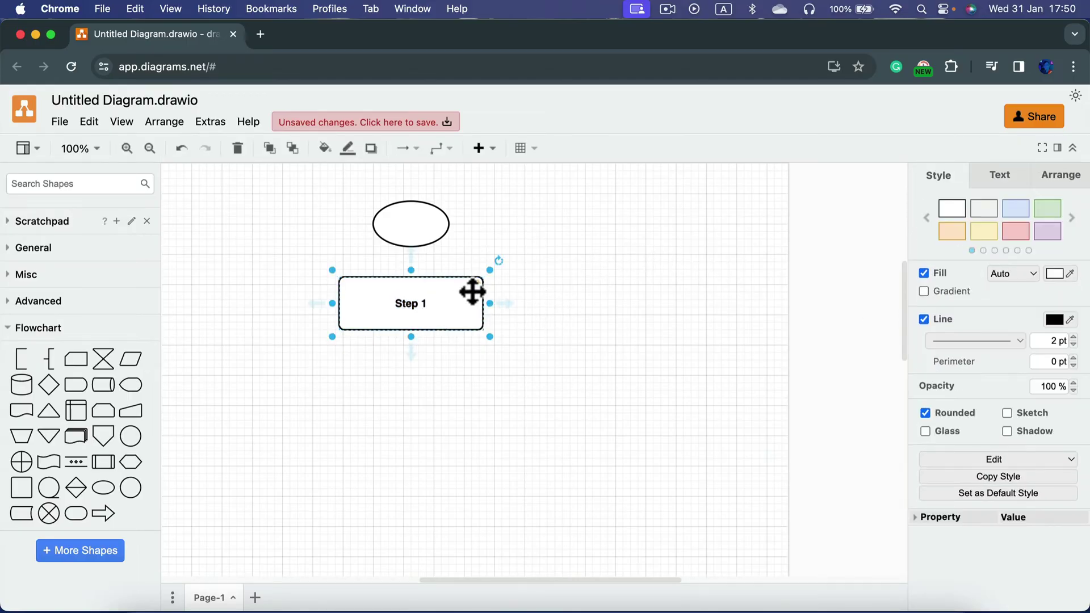
left_click(1022, 209)
left_click(986, 226)
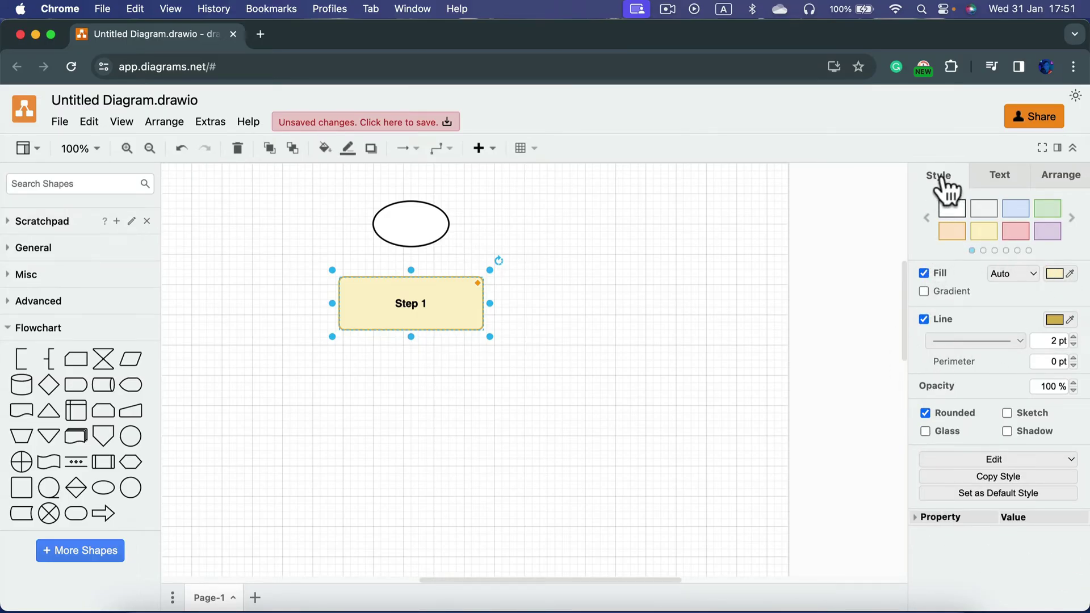
left_click(1000, 176)
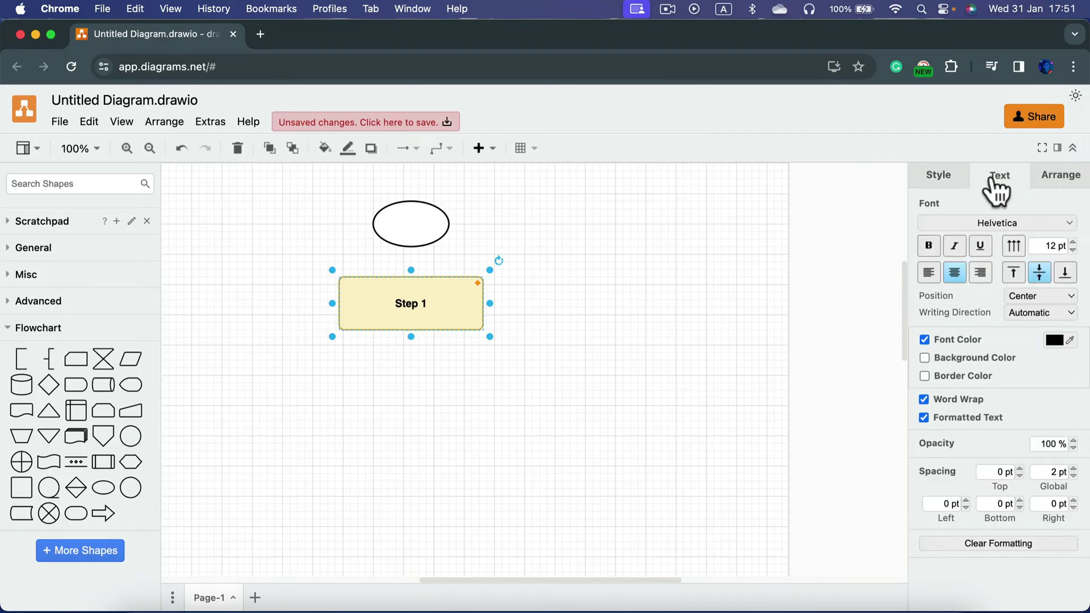
left_click(1059, 183)
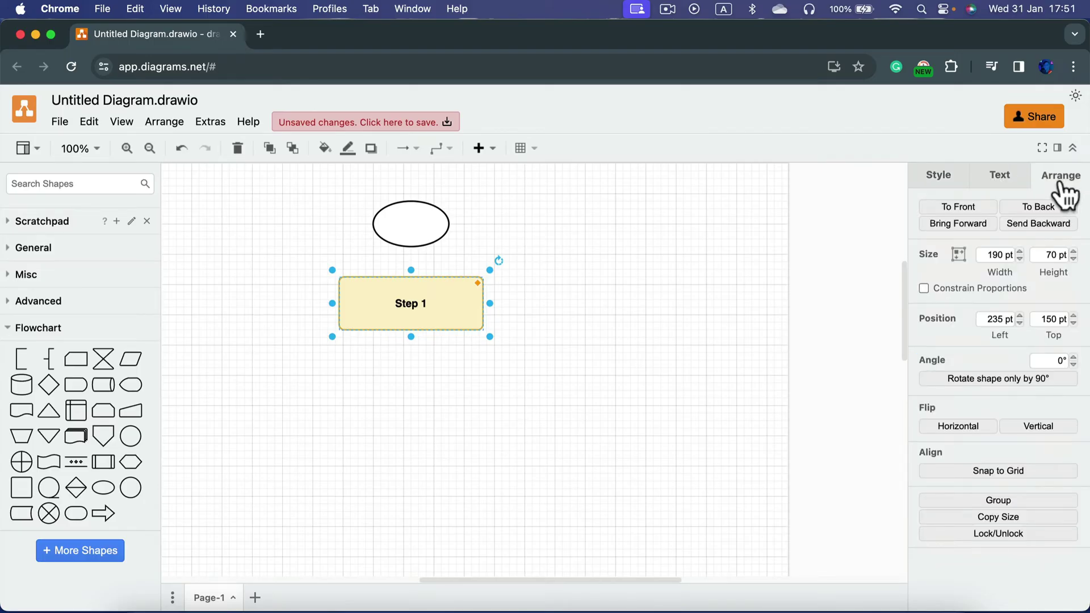
left_click(1002, 181)
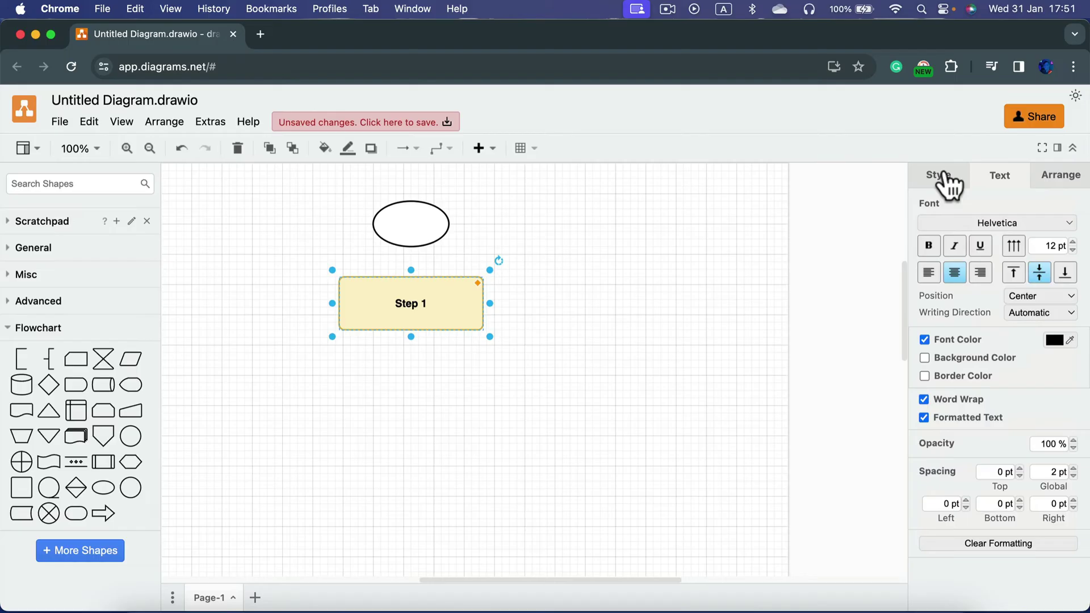
left_click(942, 181)
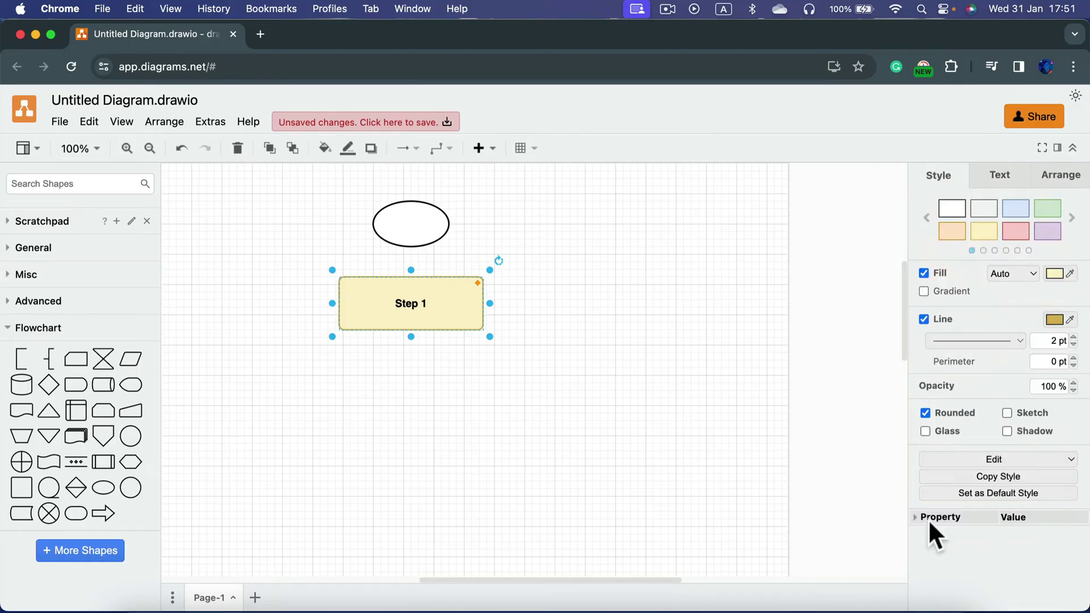
left_click(604, 265)
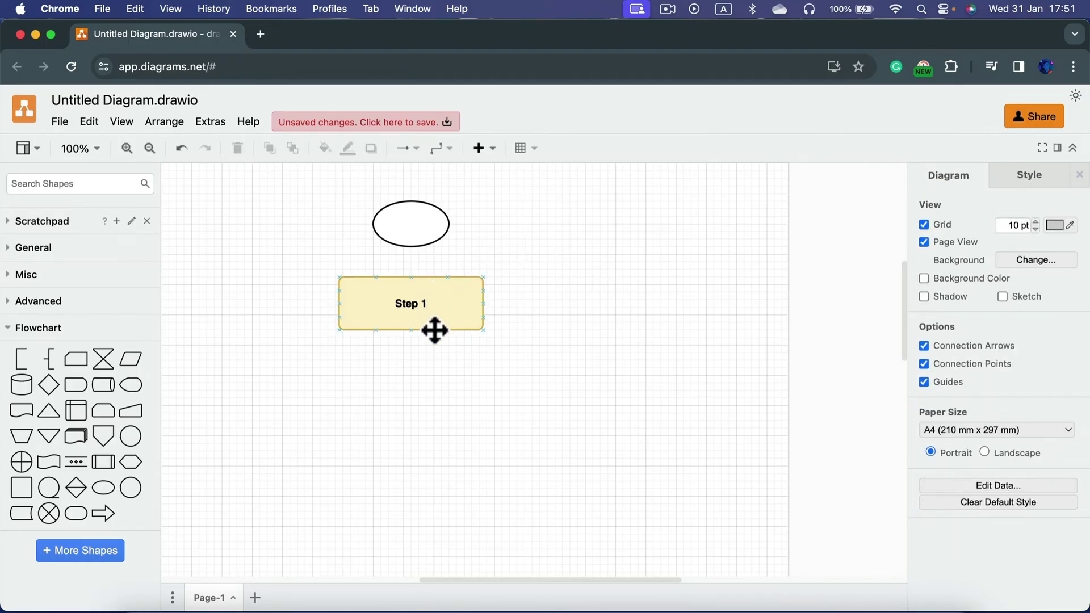
- Drop a blank Flowchart decision diamond beneath the Step 1 rectangle
mouse_move(60, 384)
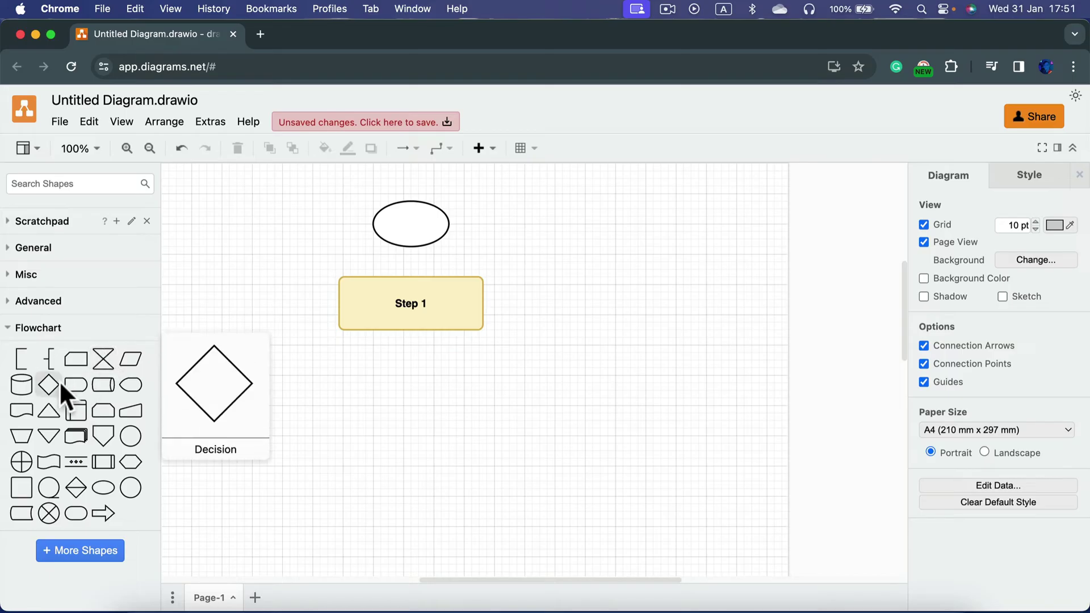
left_click_drag(50, 383, 365, 375)
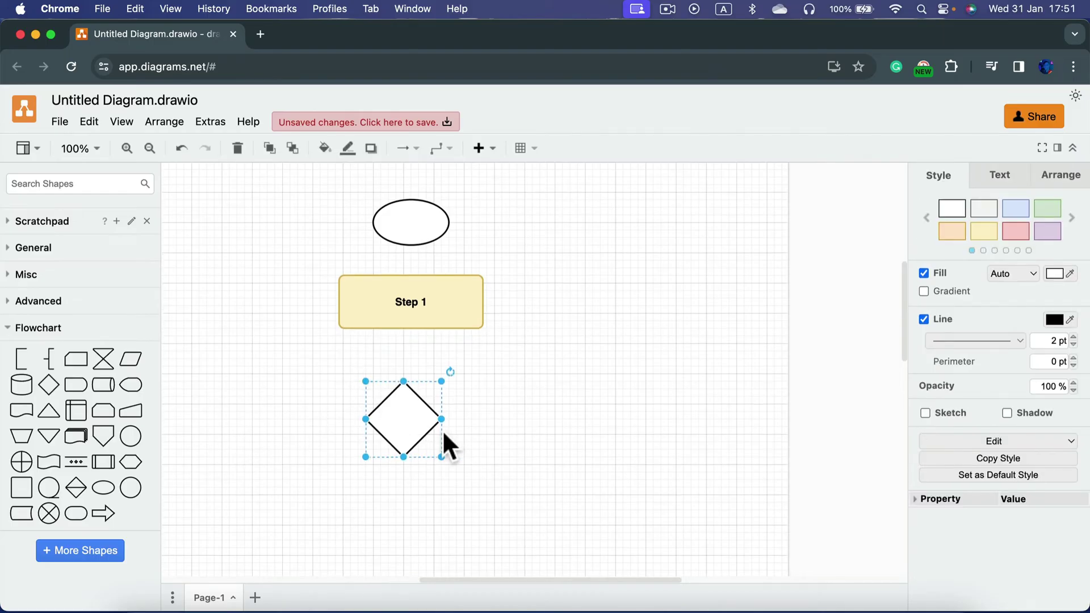
scroll(446, 437, "down", 4)
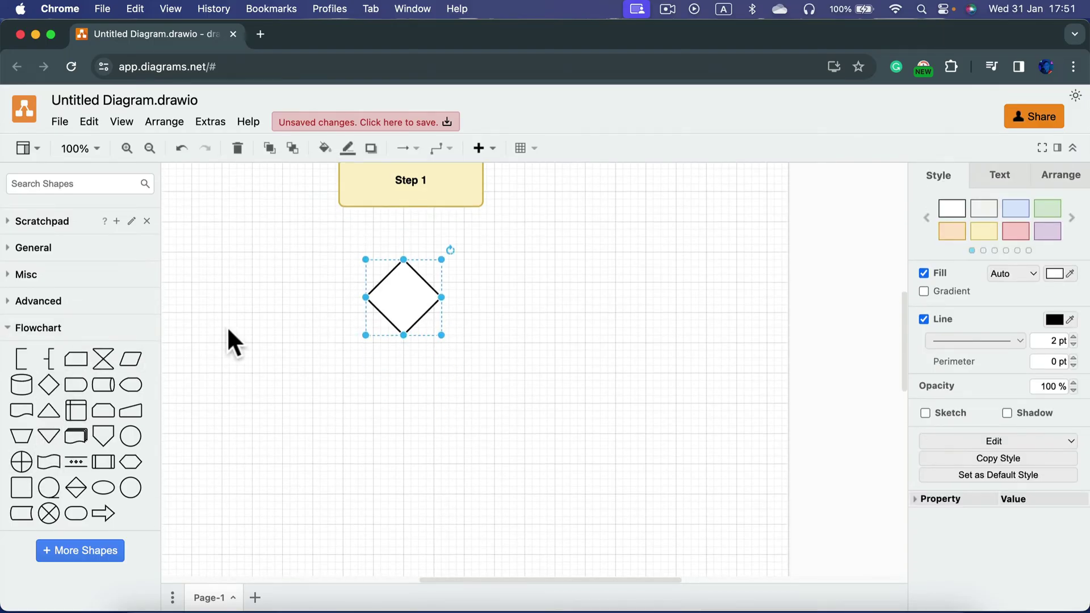
scroll(458, 195, "up", 1)
left_click(460, 195)
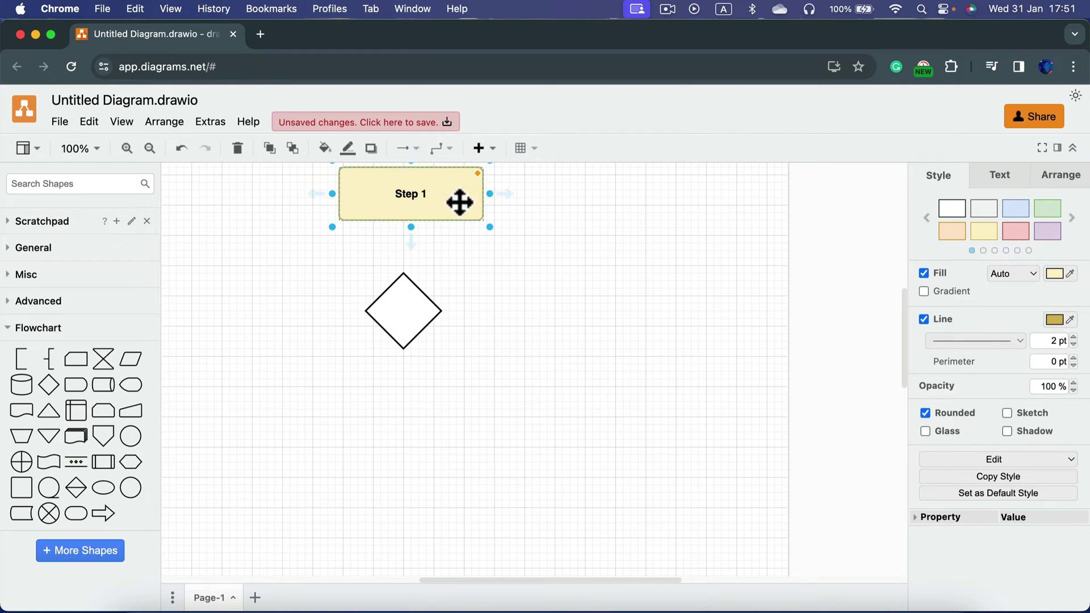
- Duplicate the Step 1 box and move the copy below the diamond
key("super+c")
key("super+v")
left_click_drag(467, 229, 593, 414)
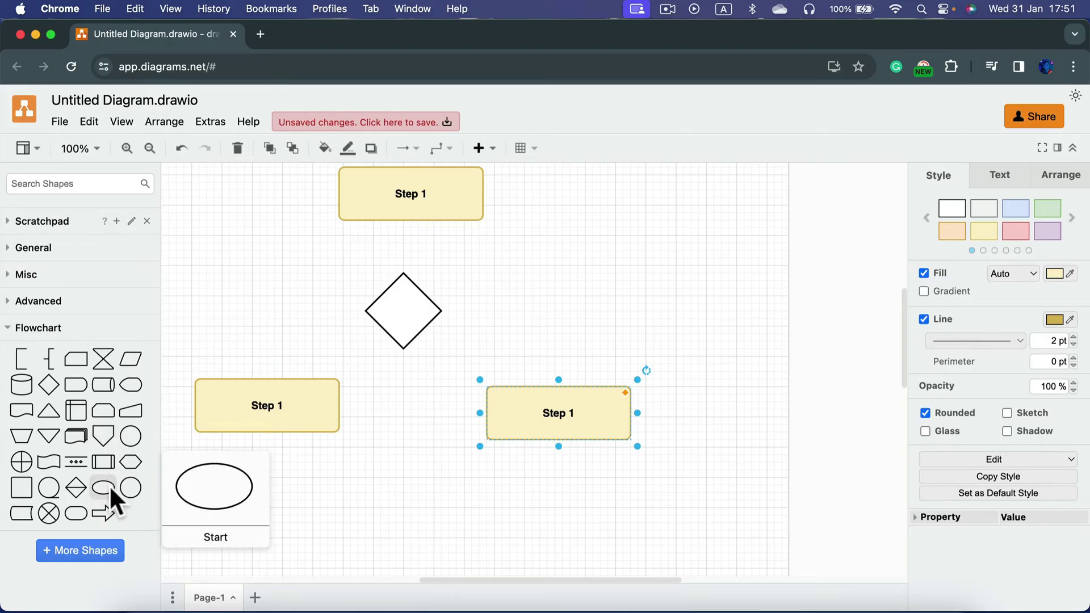
- Add one ellipse above the top Step 1 box and another below the diamond
left_click_drag(109, 485, 431, 186)
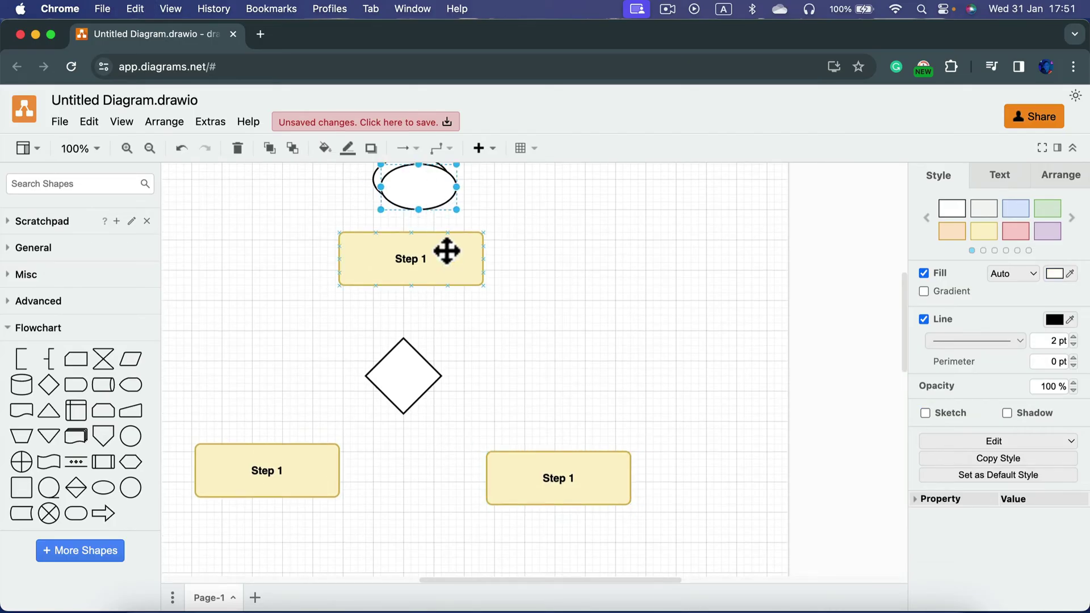
left_click_drag(426, 200, 407, 566)
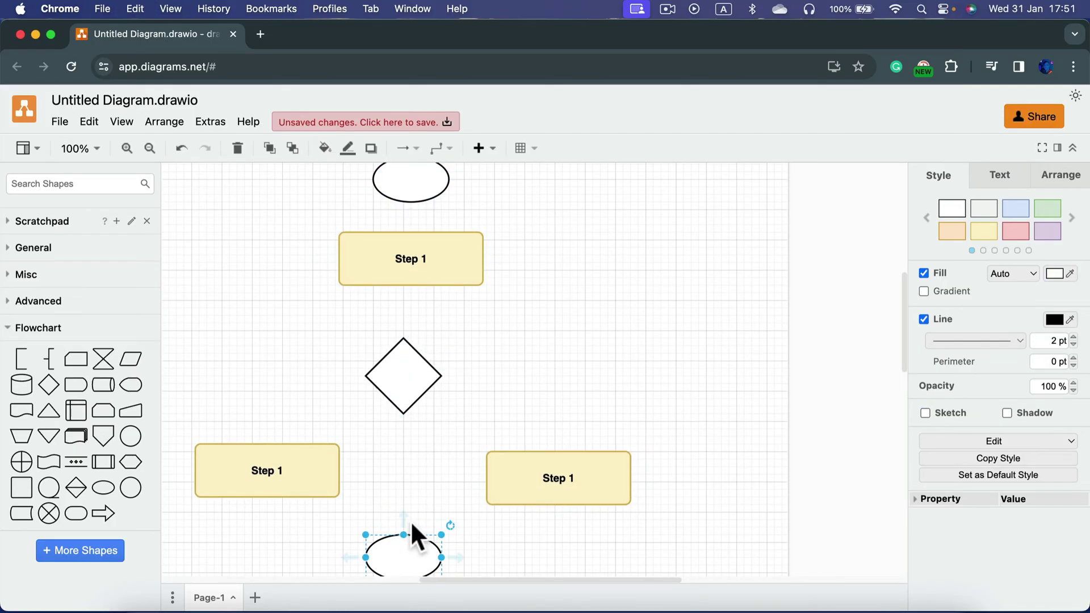
scroll(410, 510, "down", 3)
left_click_drag(411, 462, 412, 502)
- Label the lower ellipse 'END' and fill it red
double_click(411, 502)
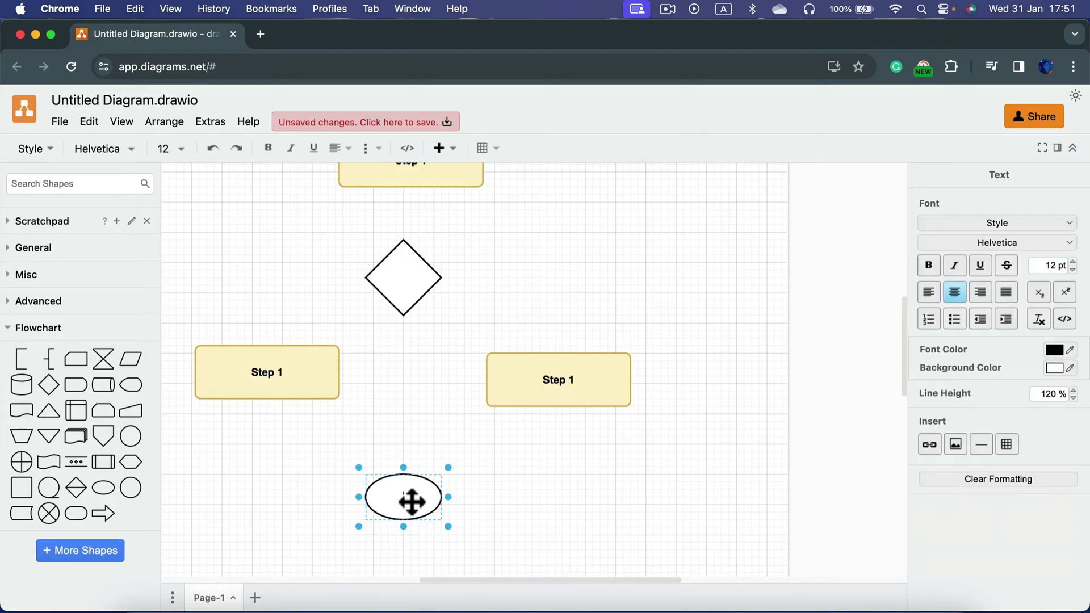
type("END")
key("Escape")
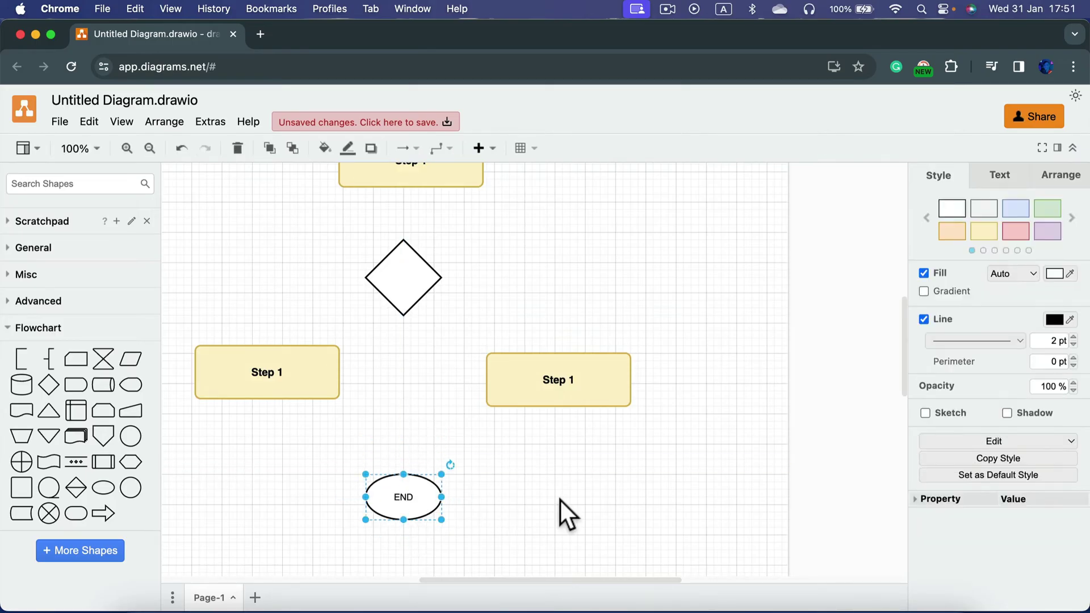
left_click(1013, 232)
- Label the top ellipse 'START'
scroll(508, 326, "up", 5)
double_click(409, 392)
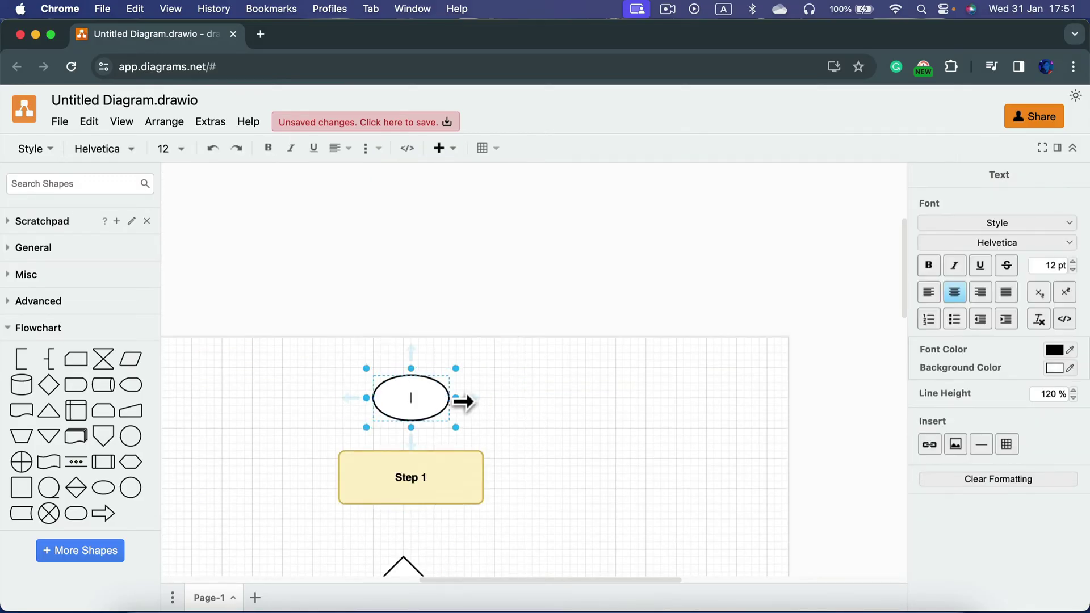
type("START")
left_click(622, 406)
- Apply the light green style to START and the lilac style to the decision diamond
left_click(437, 397)
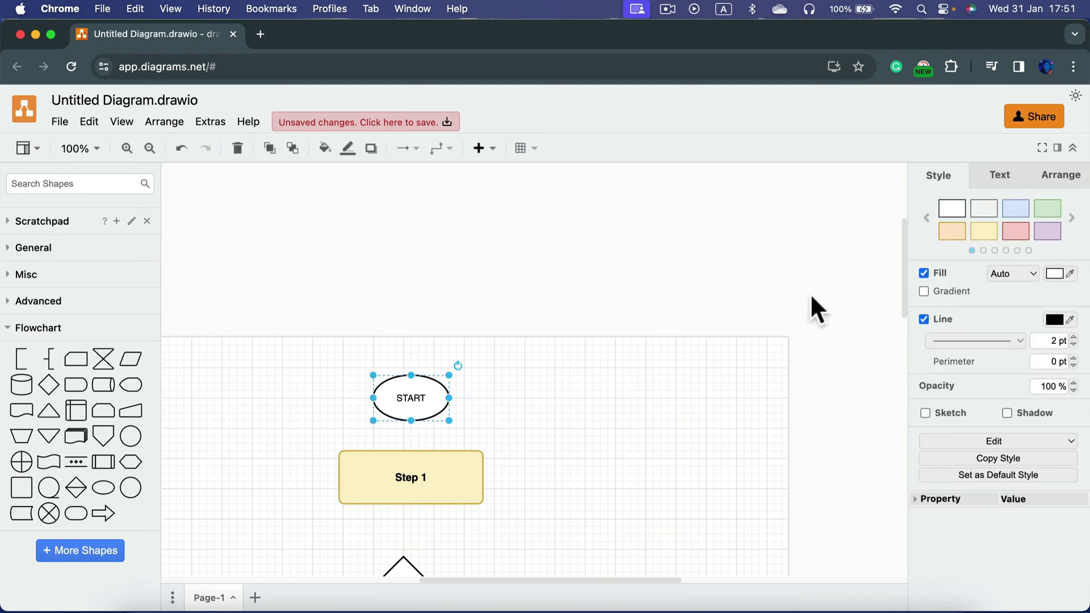
left_click(1045, 206)
scroll(545, 431, "down", 4)
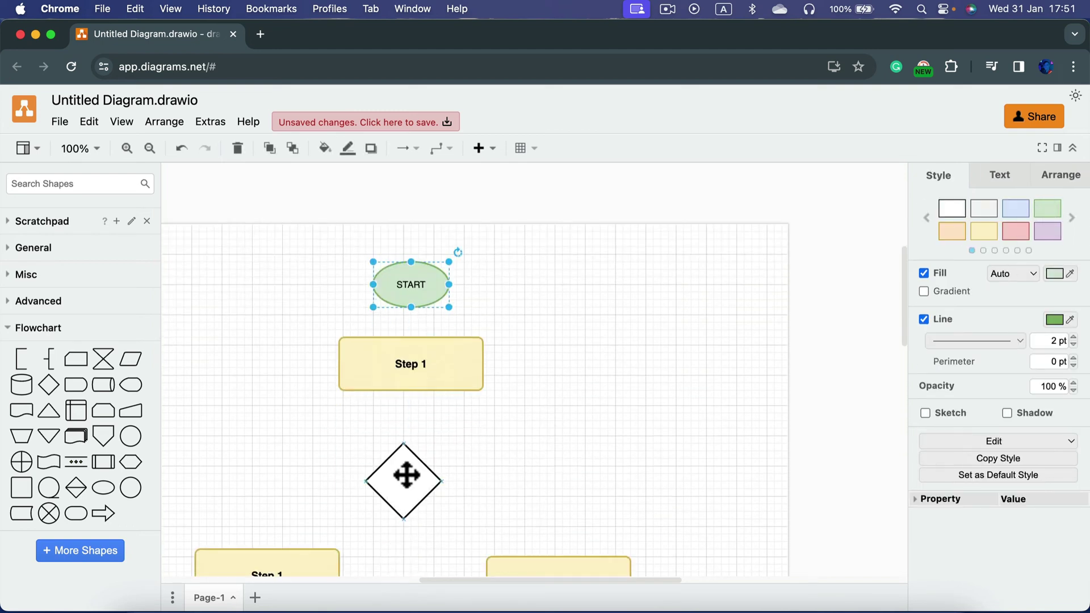
left_click(401, 479)
left_click(1047, 231)
scroll(454, 412, "down", 4)
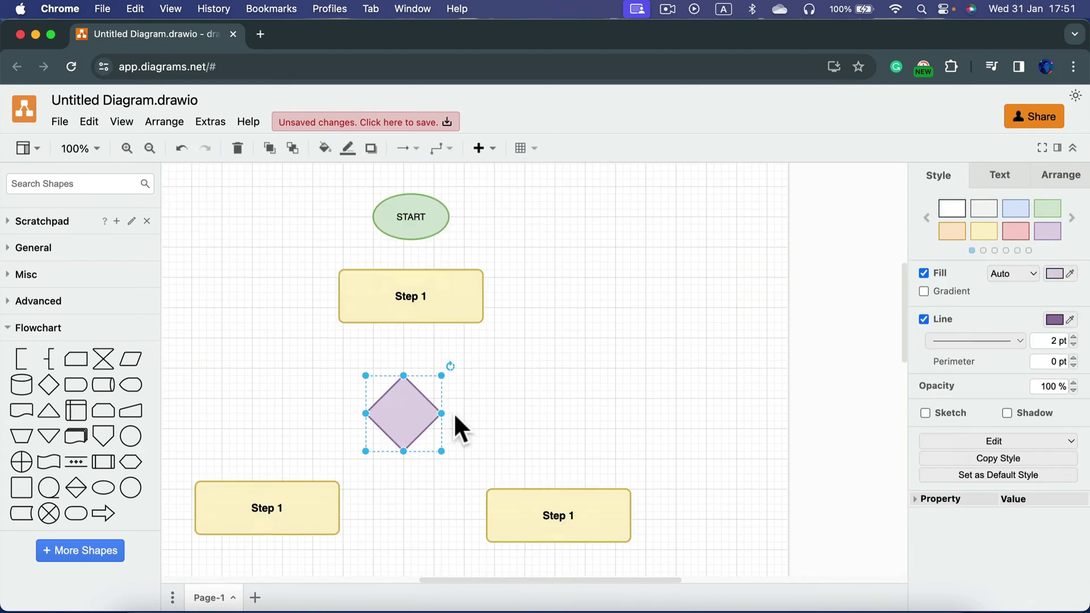
left_click(554, 304)
scroll(506, 352, "up", 1)
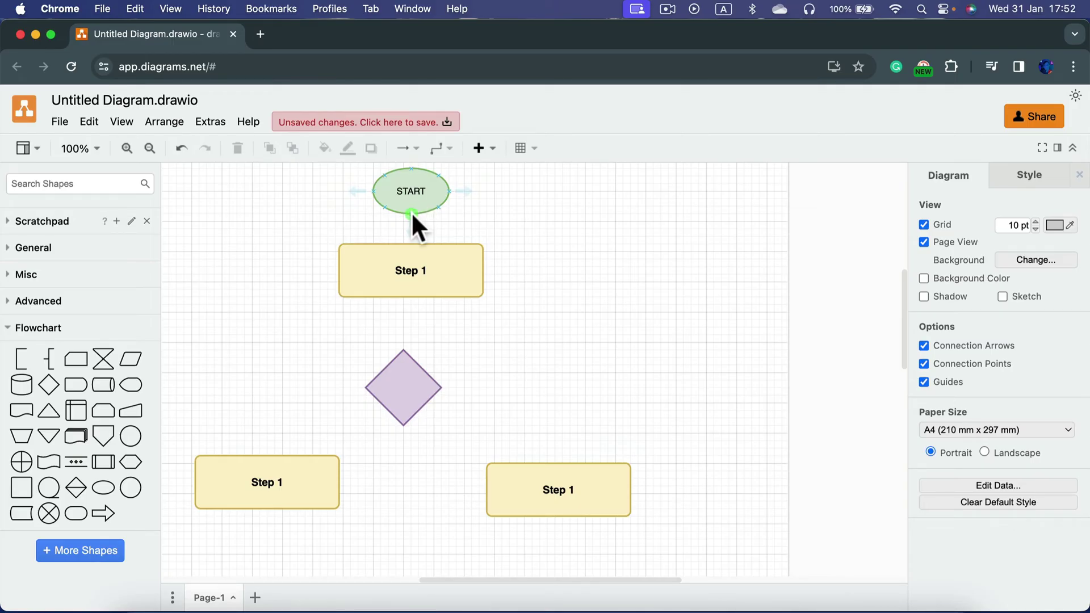
- Connect START to Step 1 with a 3 pt black arrow and set it as the default style
left_click_drag(411, 212, 411, 243)
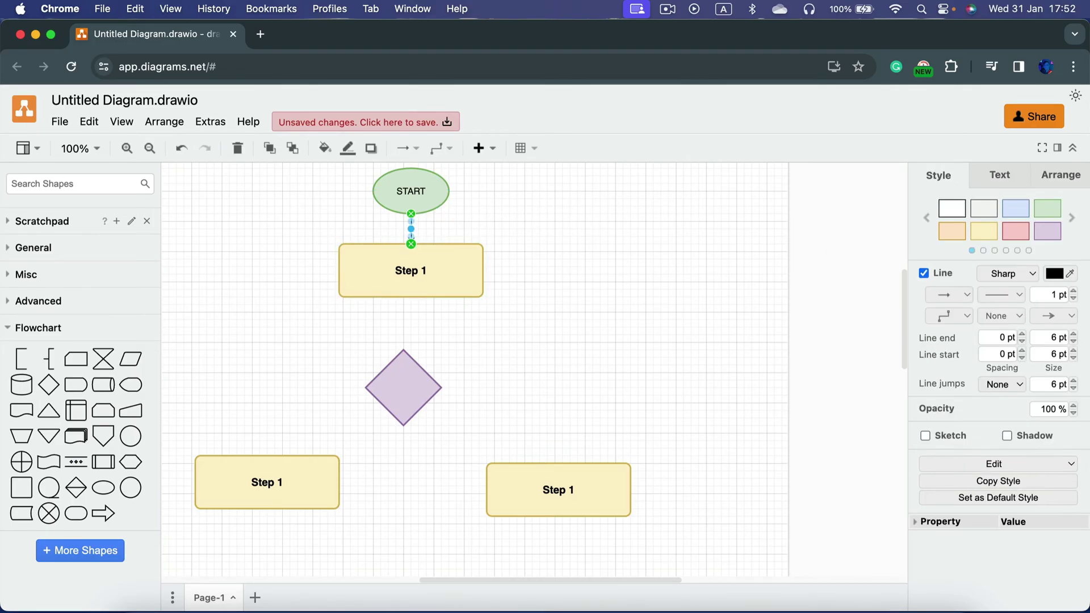
left_click(1072, 292)
left_click(1058, 316)
left_click(1042, 214)
left_click(999, 492)
left_click(526, 321)
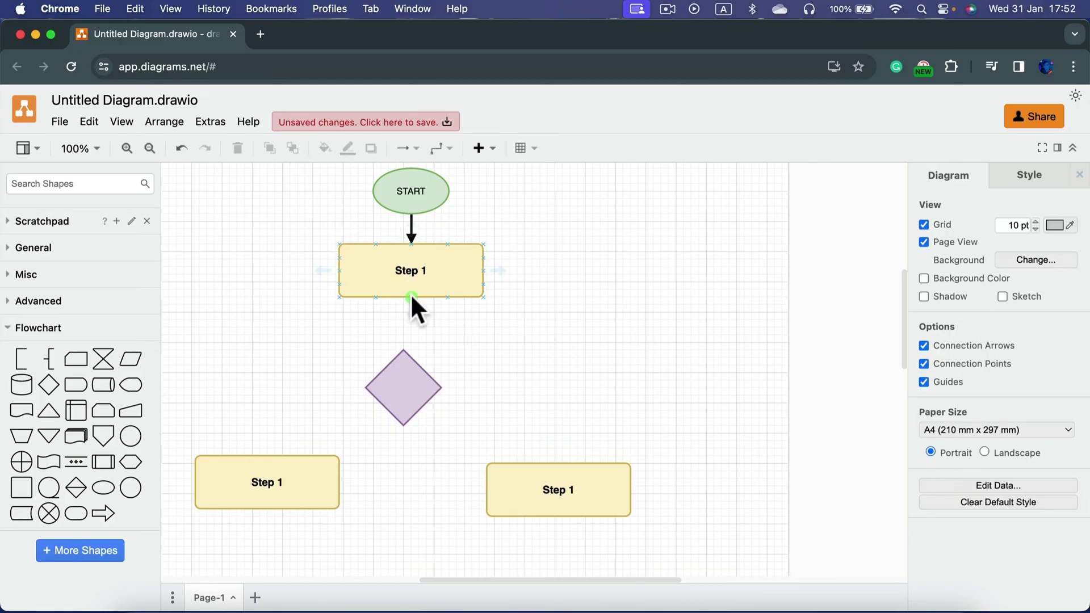
- Draw arrows from the top Step 1 box to the diamond, from the diamond to both lower Step 1 boxes, and from each box into END
left_click_drag(410, 294, 408, 351)
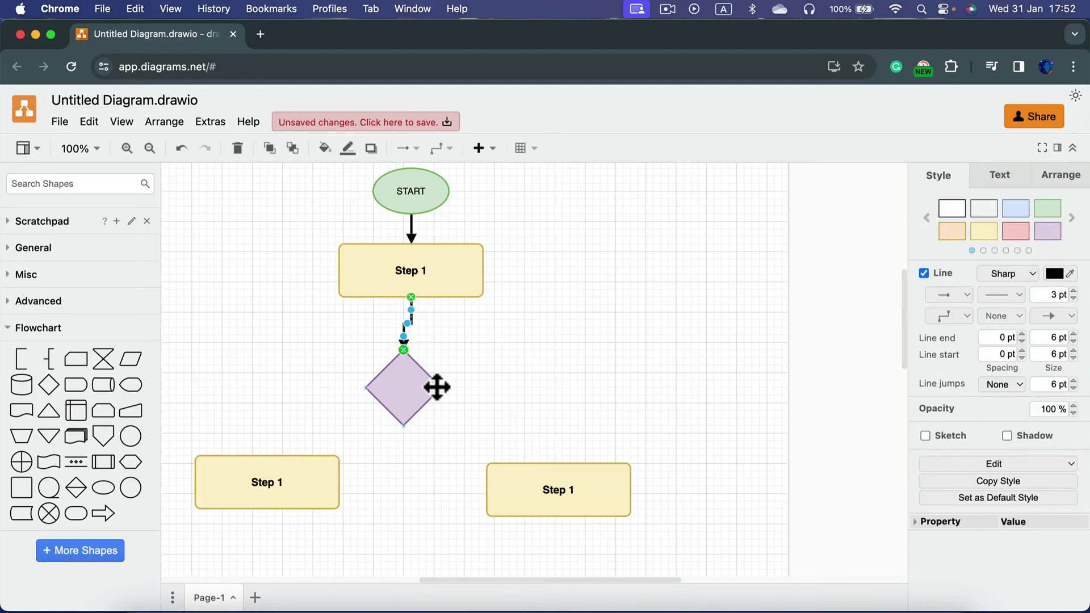
left_click_drag(441, 388, 559, 464)
left_click_drag(365, 388, 267, 455)
scroll(369, 486, "down", 5)
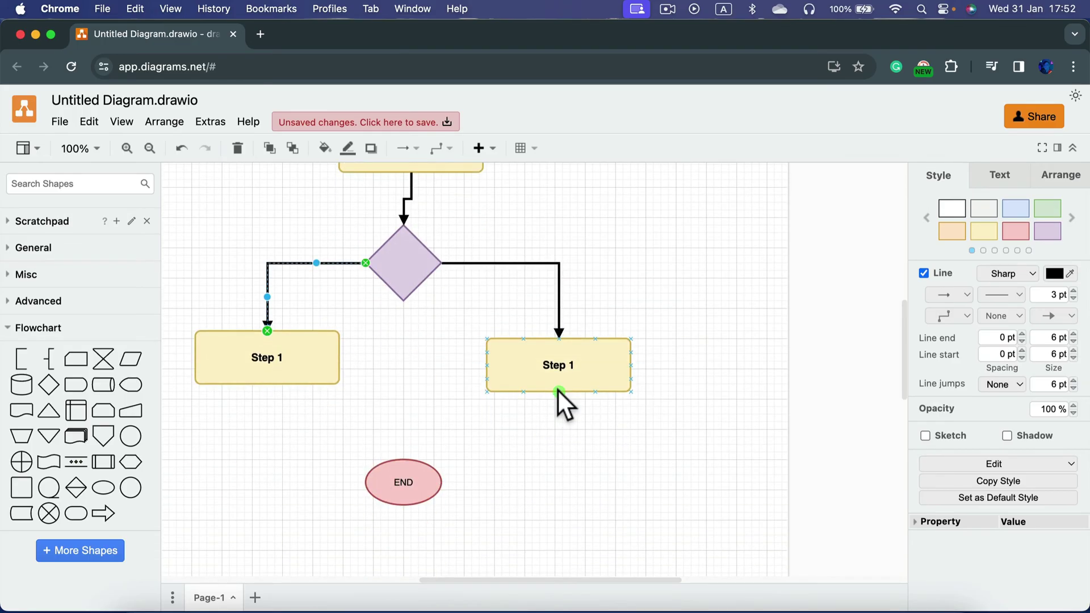
left_click_drag(558, 391, 408, 461)
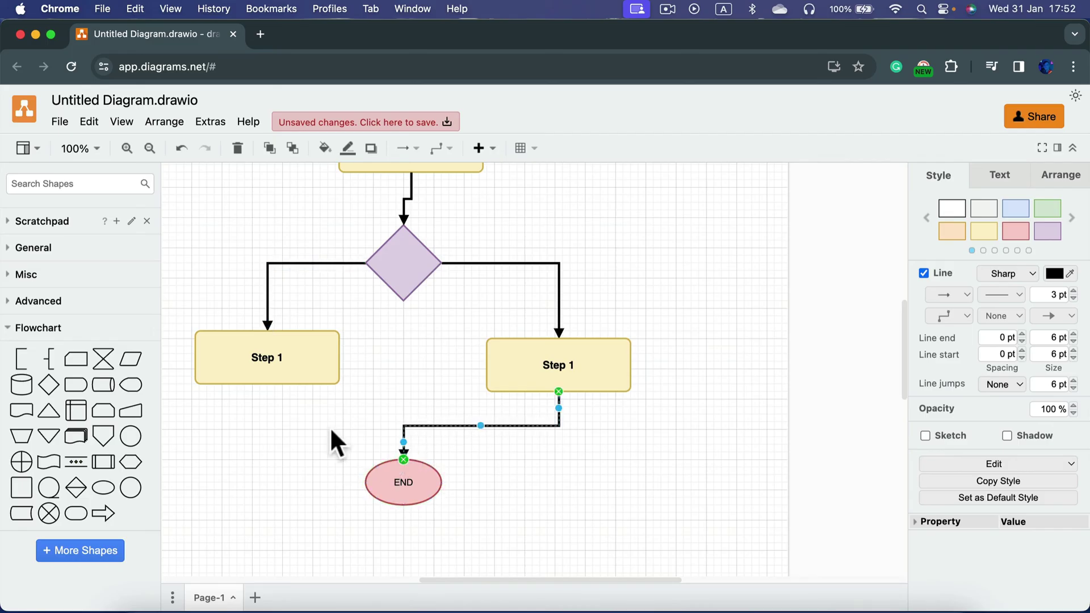
left_click_drag(267, 385, 407, 479)
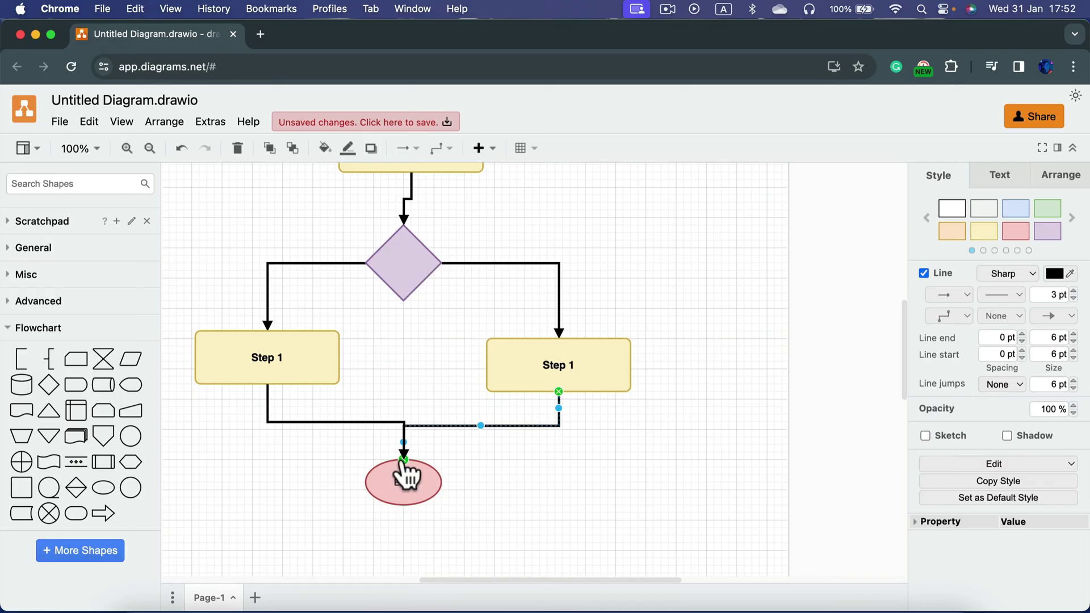
- Shift the right connector into END so its horizontal run lines up with the left one
left_click(502, 464)
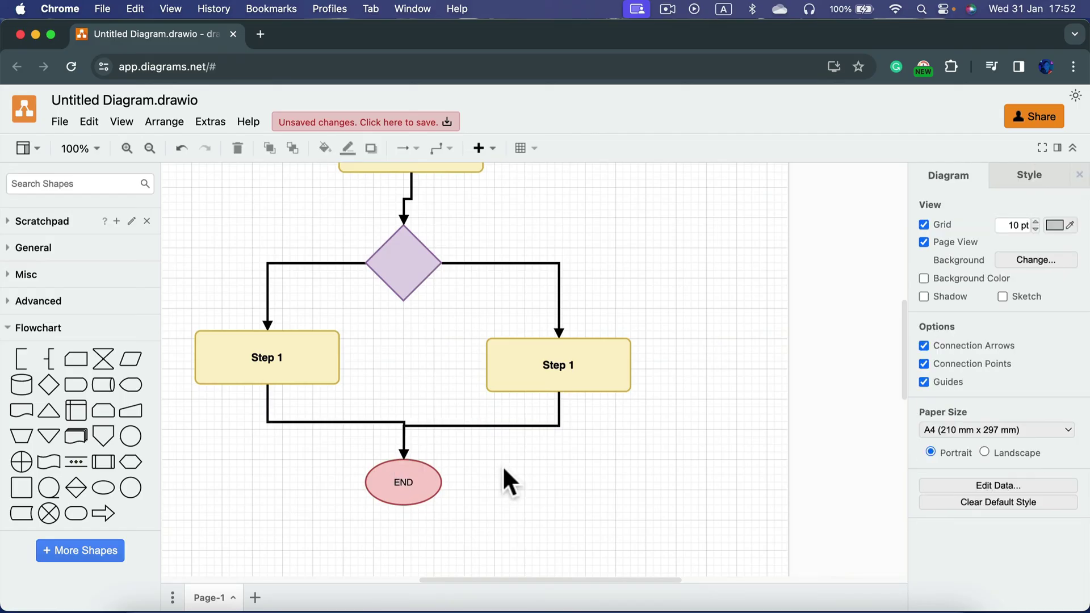
left_click(375, 423)
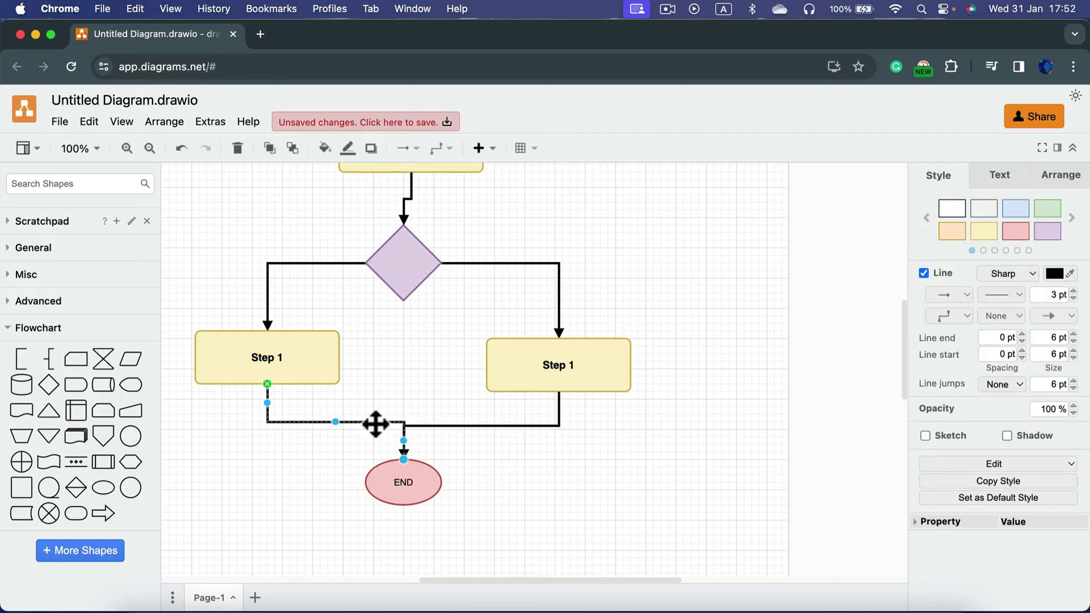
left_click(488, 424)
left_click_drag(488, 424, 494, 432)
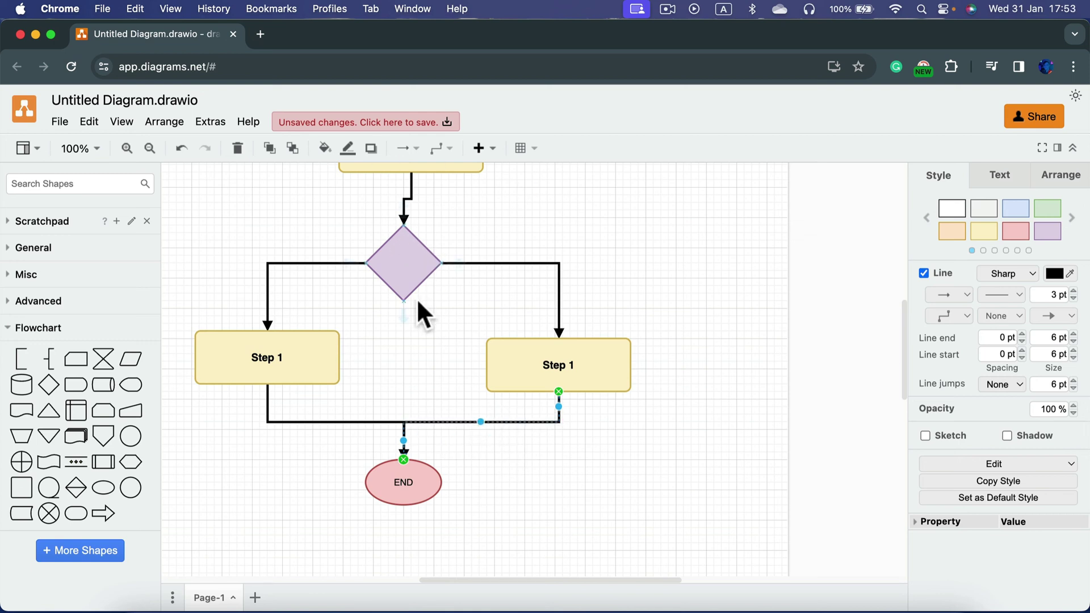
- Centre the diamond, then the top Step 1 box and the START ellipse above it, so the arrows run straight
scroll(416, 298, "up", 4)
scroll(437, 251, "up", 2)
scroll(437, 251, "up", 1)
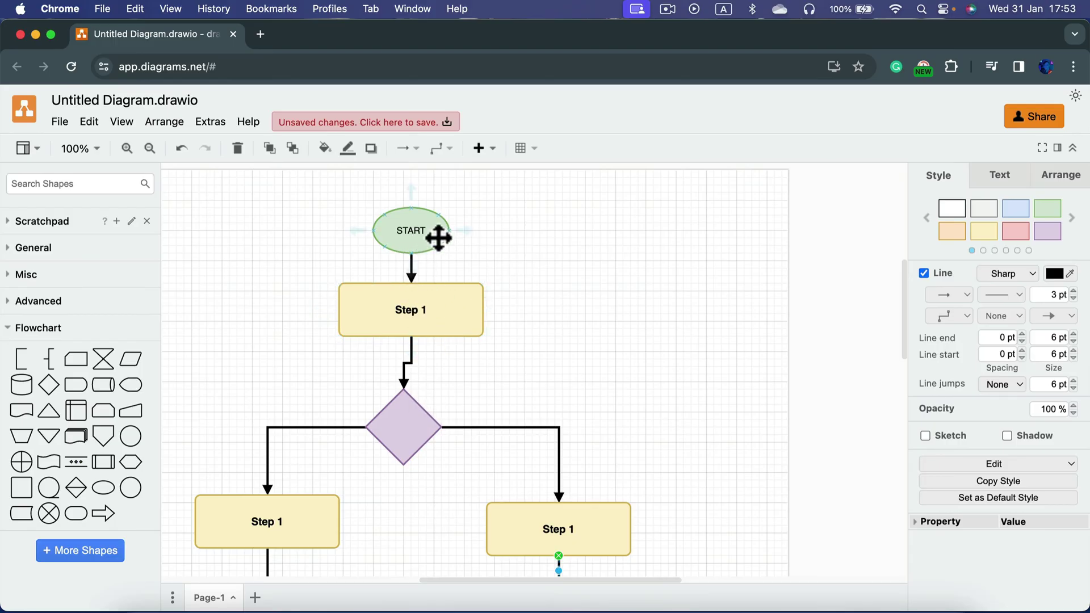
left_click_drag(438, 238, 574, 216)
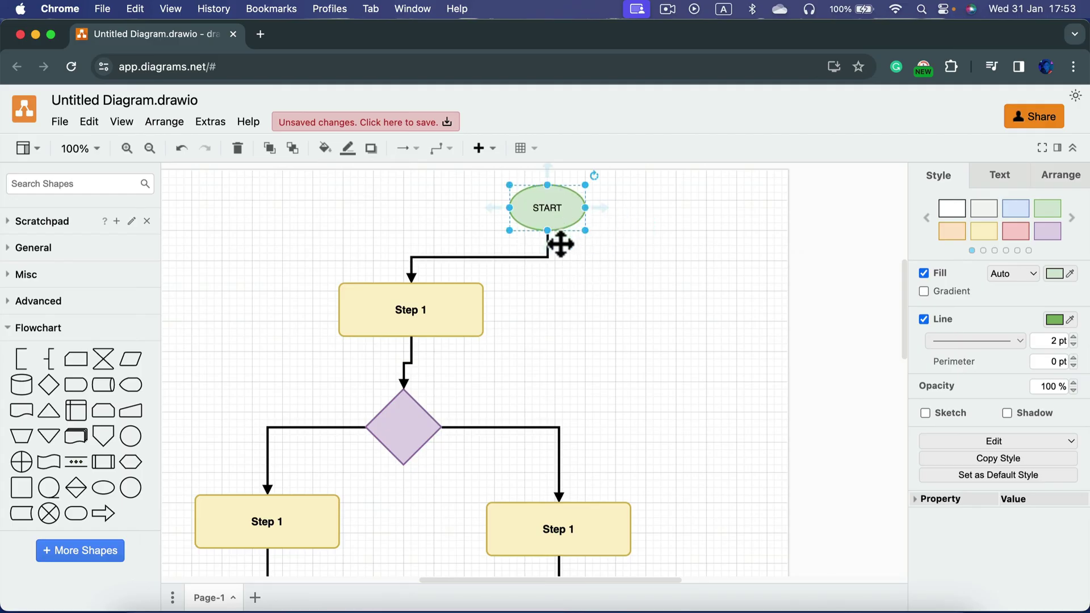
left_click_drag(472, 327, 335, 324)
mouse_move(413, 437)
left_mouse_down()
mouse_move(438, 433)
mouse_move(532, 325)
mouse_move(333, 231)
mouse_move(321, 438)
mouse_move(574, 432)
mouse_move(485, 303)
mouse_move(379, 451)
mouse_move(420, 442)
left_mouse_up()
left_click_drag(316, 318, 452, 329)
left_click_drag(564, 207, 424, 237)
scroll(498, 472, "down", 2)
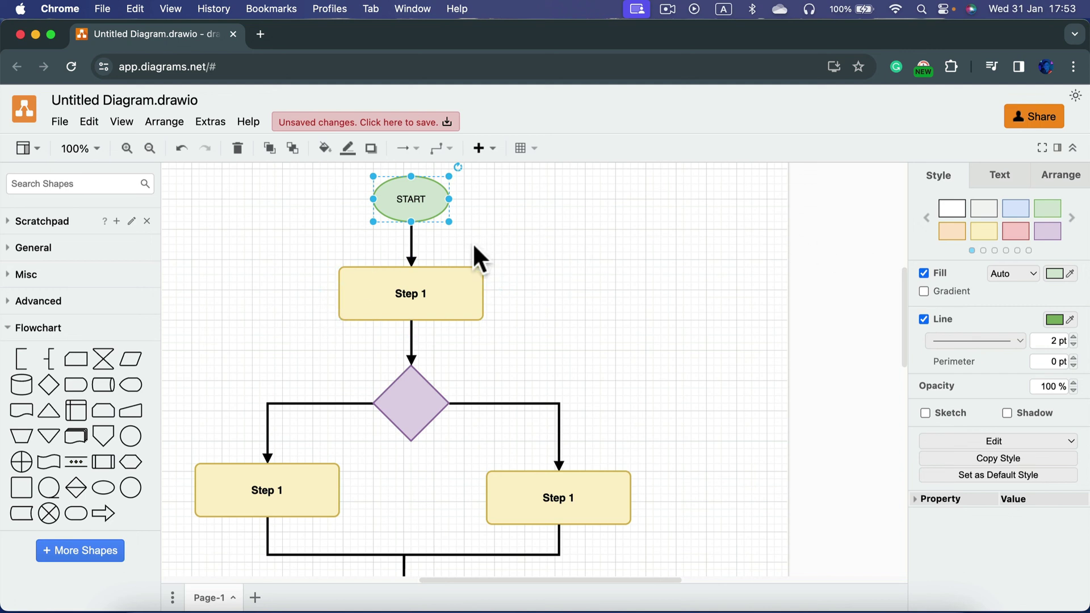
left_click(553, 259)
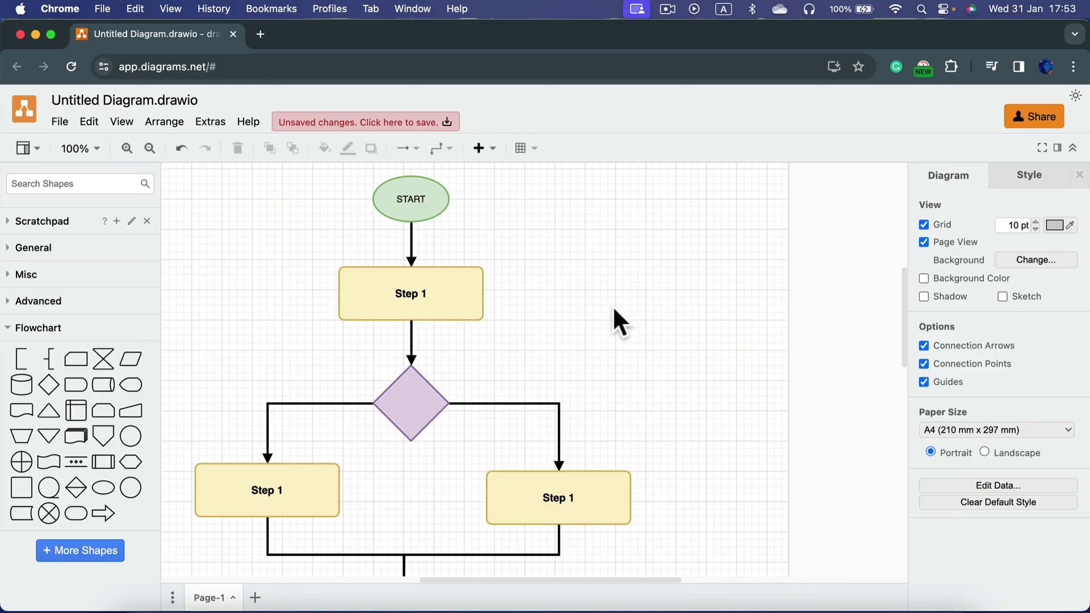
scroll(613, 309, "down", 1)
scroll(609, 312, "down", 4)
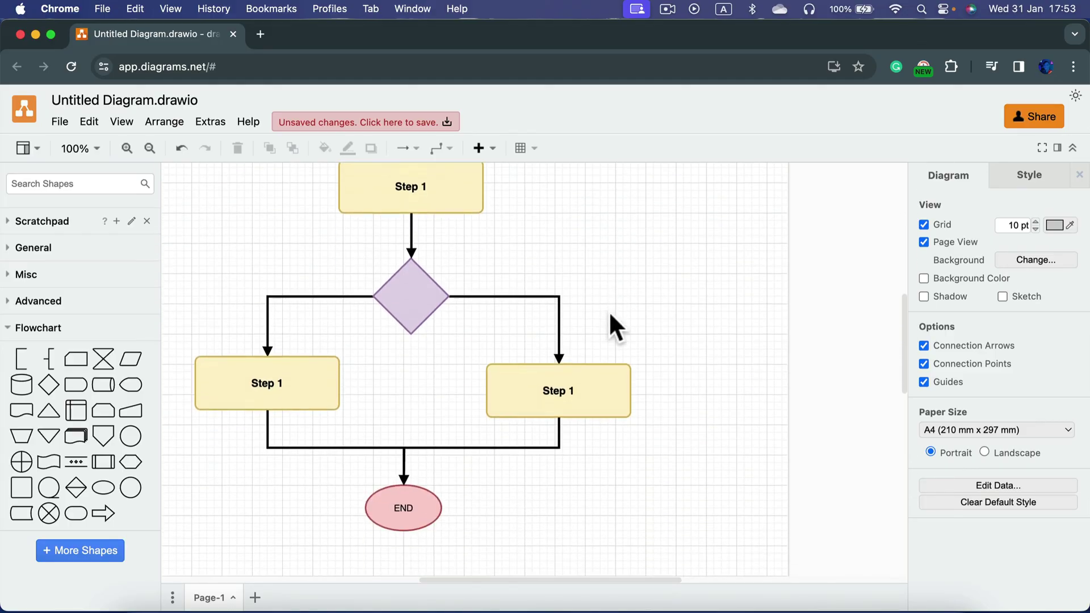